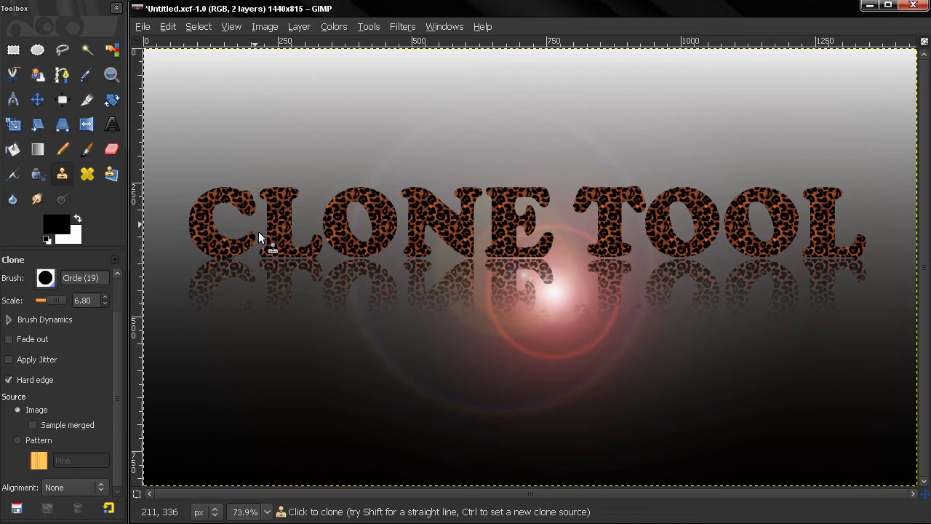
- Test-clone the letters CLO above the title, then undo the strokes
{"action": "mouse_move", "coordinate": [257, 126]}
{"action": "left_mouse_down"}
{"action": "mouse_move", "coordinate": [362, 125]}
{"action": "mouse_move", "coordinate": [331, 123]}
{"action": "mouse_move", "coordinate": [342, 134]}
{"action": "mouse_move", "coordinate": [389, 134]}
{"action": "left_mouse_up"}
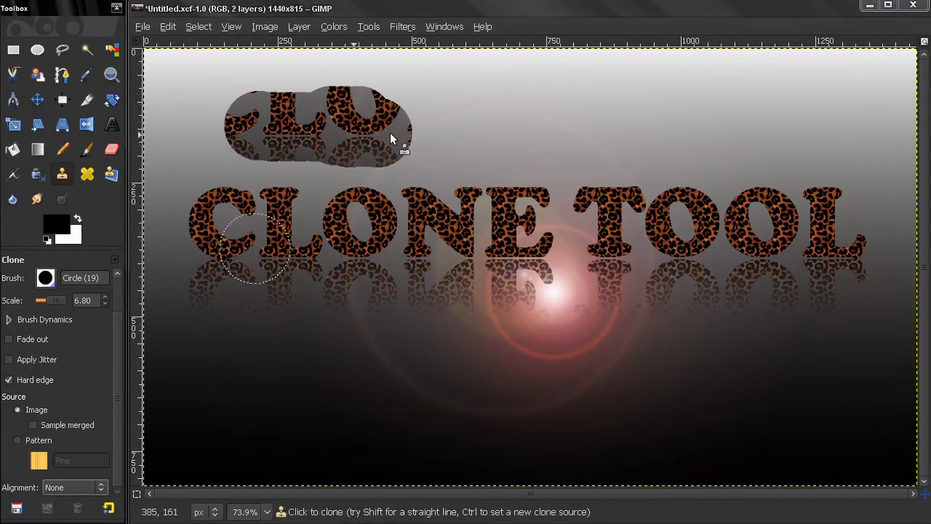
{"action": "mouse_move", "coordinate": [390, 132]}
{"action": "left_mouse_down"}
{"action": "mouse_move", "coordinate": [452, 125]}
{"action": "mouse_move", "coordinate": [357, 136]}
{"action": "left_mouse_up"}
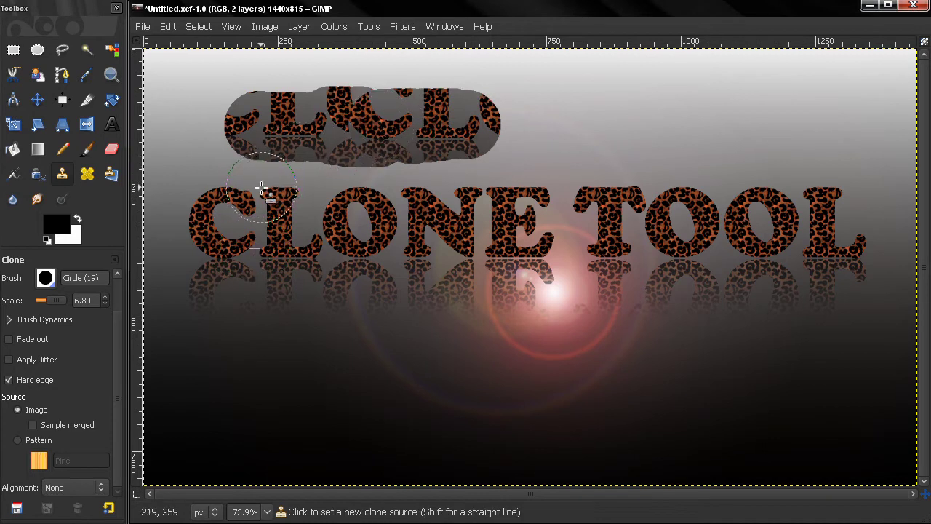
{"action": "key", "text": "ctrl+z"}
{"action": "key", "text": "ctrl+z"}
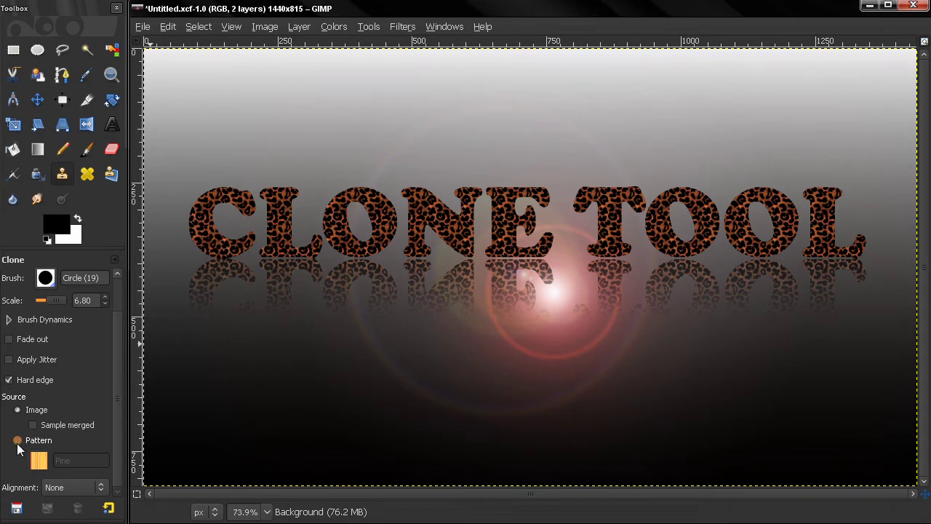
- Clone the Pine pattern onto the lower-left canvas as a test, then undo it
{"action": "left_click", "coordinate": [18, 441]}
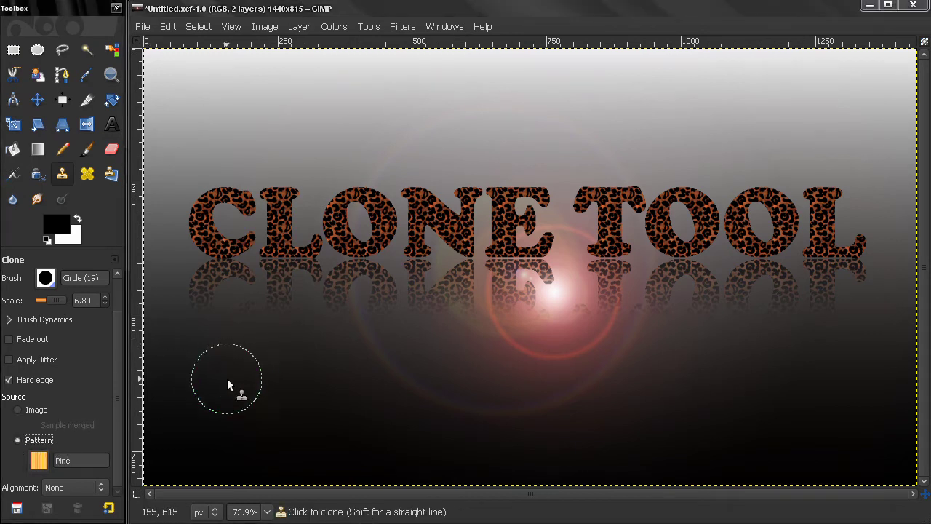
{"action": "mouse_move", "coordinate": [212, 396]}
{"action": "left_mouse_down"}
{"action": "mouse_move", "coordinate": [260, 357]}
{"action": "mouse_move", "coordinate": [301, 362]}
{"action": "mouse_move", "coordinate": [264, 410]}
{"action": "mouse_move", "coordinate": [258, 437]}
{"action": "mouse_move", "coordinate": [336, 395]}
{"action": "mouse_move", "coordinate": [337, 334]}
{"action": "mouse_move", "coordinate": [264, 310]}
{"action": "mouse_move", "coordinate": [186, 388]}
{"action": "mouse_move", "coordinate": [220, 453]}
{"action": "mouse_move", "coordinate": [263, 461]}
{"action": "mouse_move", "coordinate": [384, 370]}
{"action": "mouse_move", "coordinate": [349, 304]}
{"action": "mouse_move", "coordinate": [263, 298]}
{"action": "mouse_move", "coordinate": [180, 364]}
{"action": "mouse_move", "coordinate": [161, 435]}
{"action": "mouse_move", "coordinate": [175, 487]}
{"action": "mouse_move", "coordinate": [319, 466]}
{"action": "mouse_move", "coordinate": [384, 439]}
{"action": "mouse_move", "coordinate": [398, 341]}
{"action": "mouse_move", "coordinate": [302, 305]}
{"action": "mouse_move", "coordinate": [208, 315]}
{"action": "mouse_move", "coordinate": [166, 350]}
{"action": "mouse_move", "coordinate": [146, 299]}
{"action": "mouse_move", "coordinate": [186, 292]}
{"action": "mouse_move", "coordinate": [235, 300]}
{"action": "left_mouse_up"}
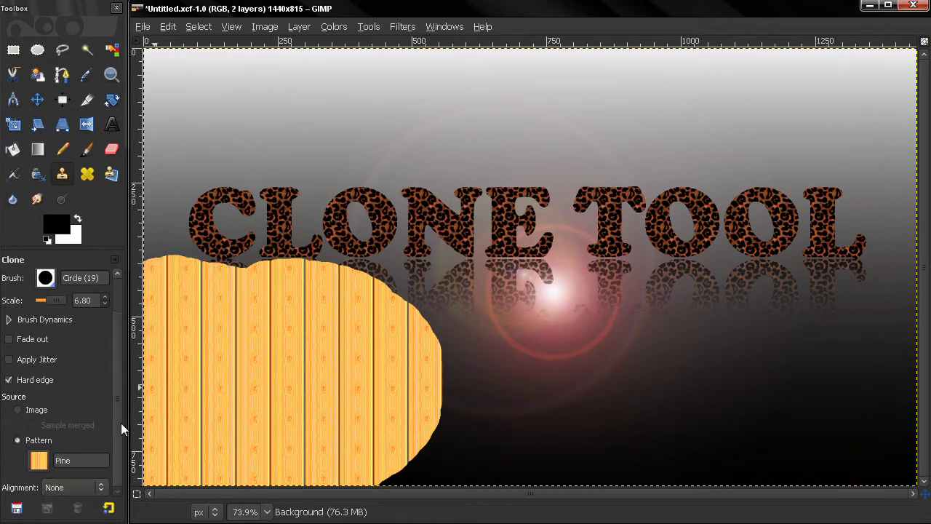
{"action": "key", "text": "ctrl+z"}
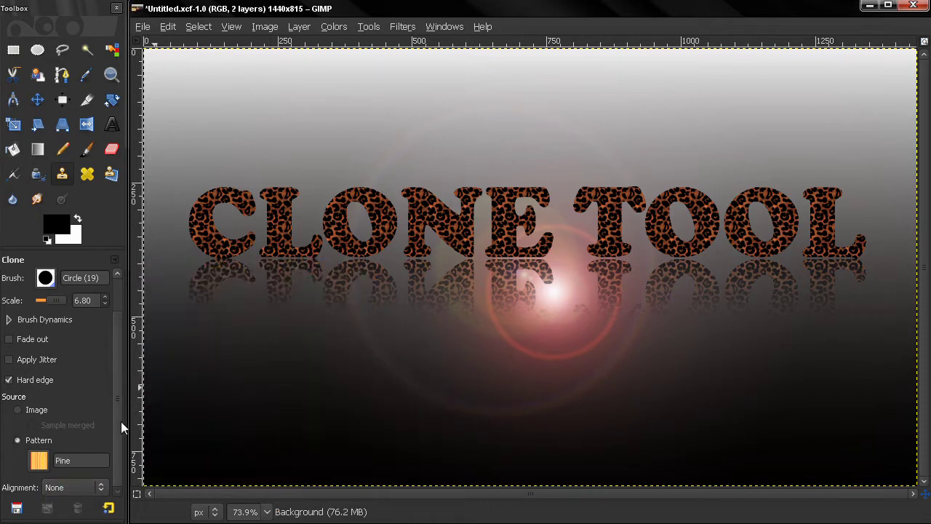
- Clone from the image with alignment None, painting lettering copies across the top, then undo them
{"action": "left_click", "coordinate": [19, 411]}
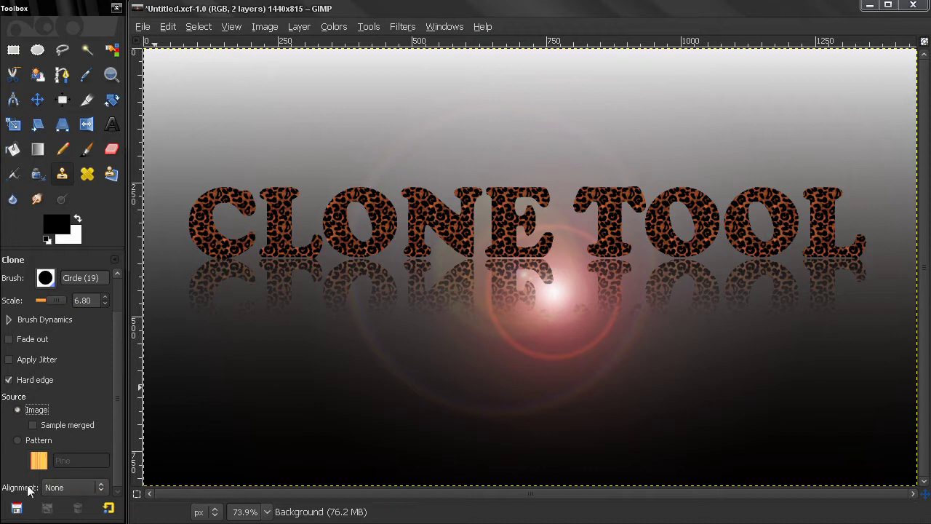
{"action": "left_click", "coordinate": [71, 489]}
{"action": "left_click", "coordinate": [71, 489]}
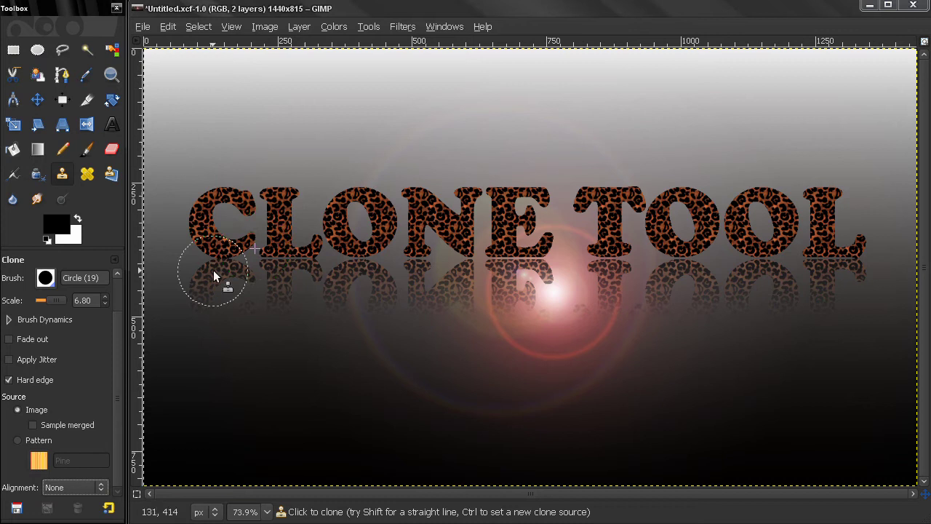
{"action": "left_click", "coordinate": [231, 254], "text": "ctrl"}
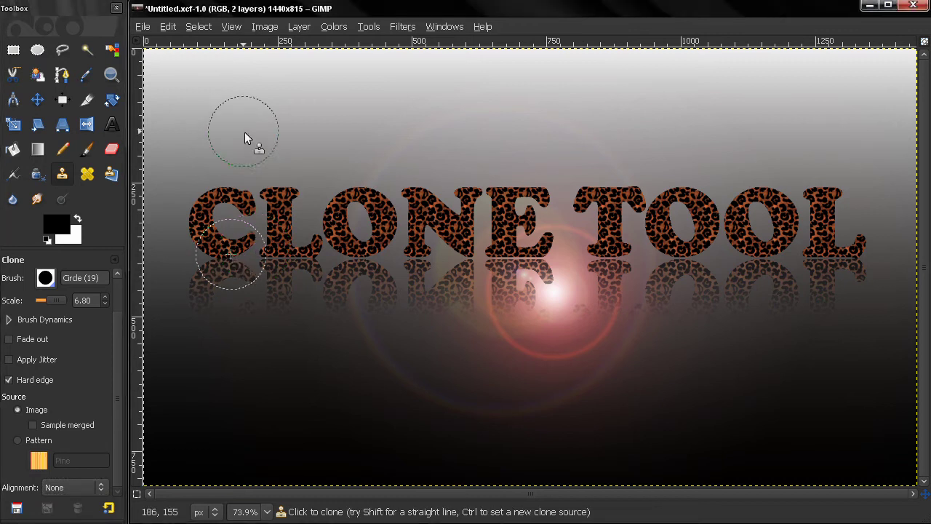
{"action": "mouse_move", "coordinate": [240, 130]}
{"action": "left_mouse_down"}
{"action": "mouse_move", "coordinate": [376, 133]}
{"action": "mouse_move", "coordinate": [394, 125]}
{"action": "mouse_move", "coordinate": [312, 102]}
{"action": "mouse_move", "coordinate": [259, 104]}
{"action": "mouse_move", "coordinate": [241, 115]}
{"action": "mouse_move", "coordinate": [240, 135]}
{"action": "mouse_move", "coordinate": [266, 152]}
{"action": "mouse_move", "coordinate": [366, 153]}
{"action": "mouse_move", "coordinate": [418, 133]}
{"action": "mouse_move", "coordinate": [414, 115]}
{"action": "mouse_move", "coordinate": [361, 102]}
{"action": "mouse_move", "coordinate": [318, 115]}
{"action": "left_mouse_up"}
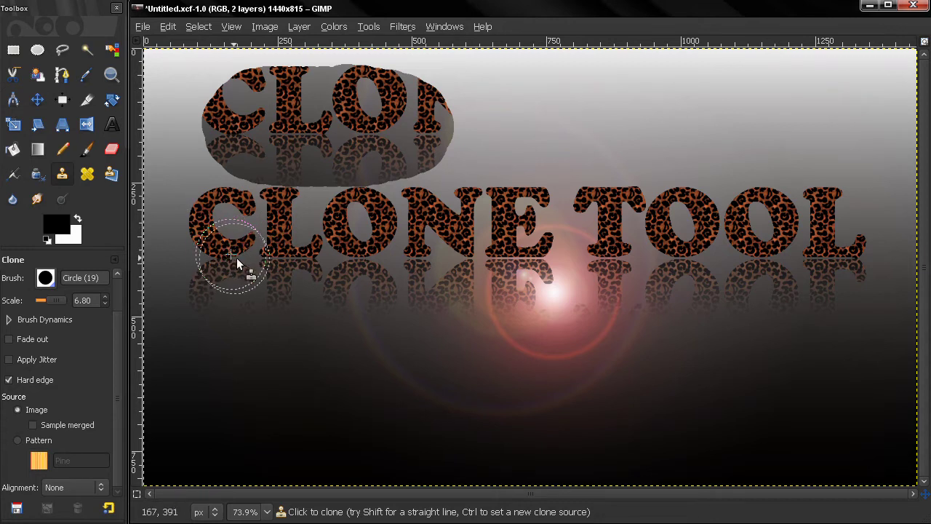
{"action": "left_click", "coordinate": [231, 252], "text": "ctrl"}
{"action": "mouse_move", "coordinate": [454, 129]}
{"action": "left_mouse_down"}
{"action": "mouse_move", "coordinate": [537, 133]}
{"action": "mouse_move", "coordinate": [552, 118]}
{"action": "mouse_move", "coordinate": [538, 104]}
{"action": "mouse_move", "coordinate": [495, 99]}
{"action": "mouse_move", "coordinate": [471, 119]}
{"action": "mouse_move", "coordinate": [468, 141]}
{"action": "mouse_move", "coordinate": [499, 141]}
{"action": "left_mouse_up"}
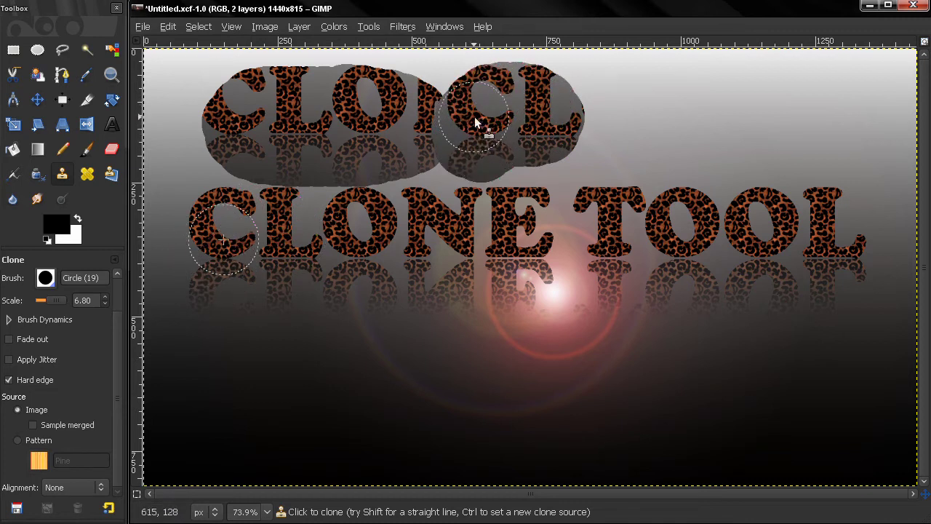
{"action": "mouse_move", "coordinate": [655, 117]}
{"action": "left_mouse_down"}
{"action": "mouse_move", "coordinate": [597, 132]}
{"action": "mouse_move", "coordinate": [629, 152]}
{"action": "mouse_move", "coordinate": [670, 150]}
{"action": "mouse_move", "coordinate": [603, 104]}
{"action": "mouse_move", "coordinate": [554, 112]}
{"action": "mouse_move", "coordinate": [542, 153]}
{"action": "left_mouse_up"}
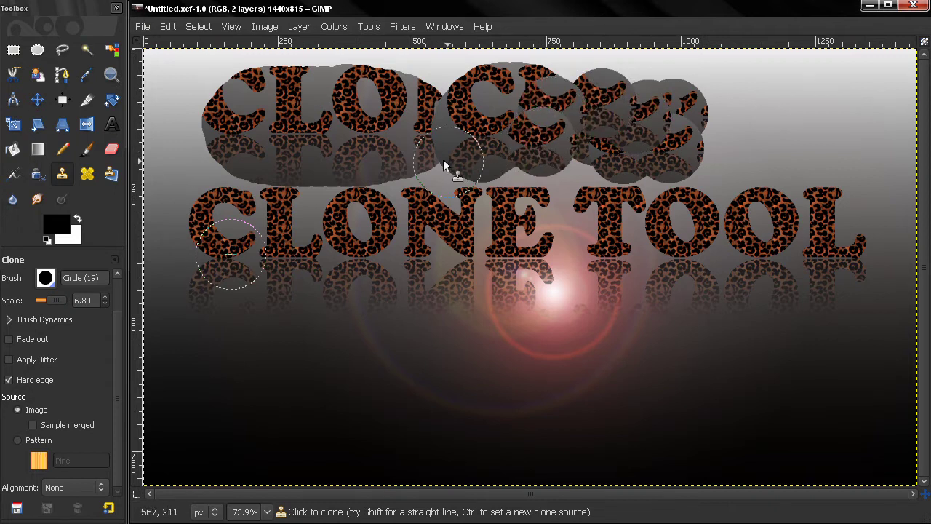
{"action": "key", "text": "ctrl+z"}
{"action": "key", "text": "ctrl+z"}
{"action": "key", "text": "ctrl+z"}
{"action": "key", "text": "ctrl+z"}
{"action": "key", "text": "ctrl+z"}
{"action": "key", "text": "ctrl+z"}
{"action": "key", "text": "ctrl+z"}
{"action": "key", "text": "ctrl+z"}
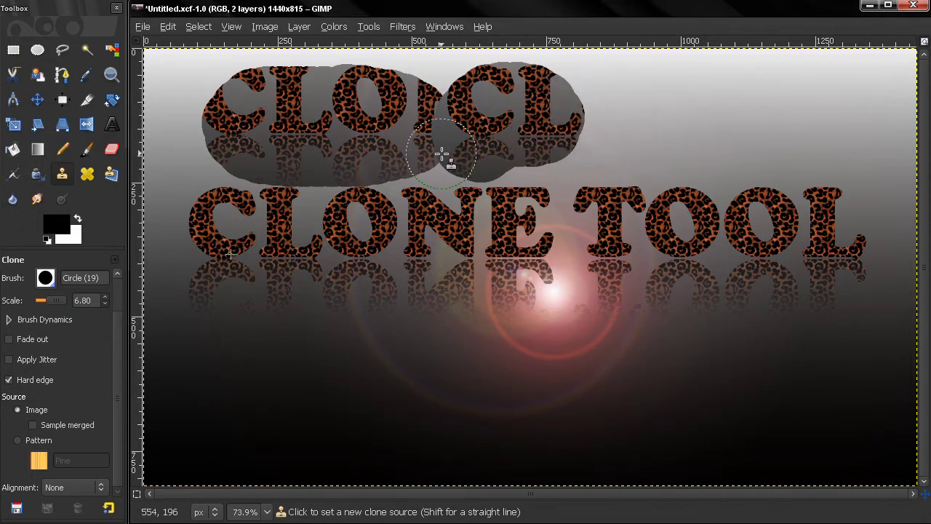
- Switch alignment to Aligned, stamp cloned C circles above the title, then undo them
{"action": "left_click", "coordinate": [77, 486]}
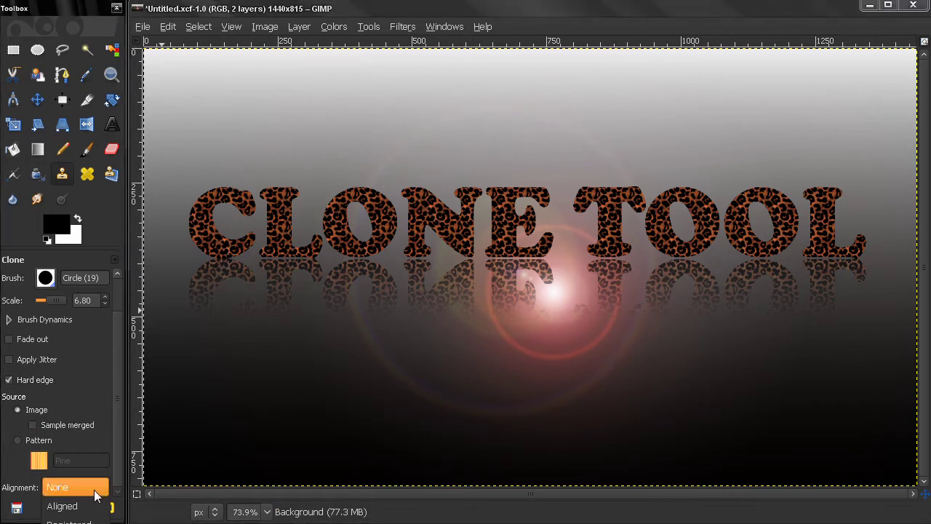
{"action": "left_click", "coordinate": [70, 505]}
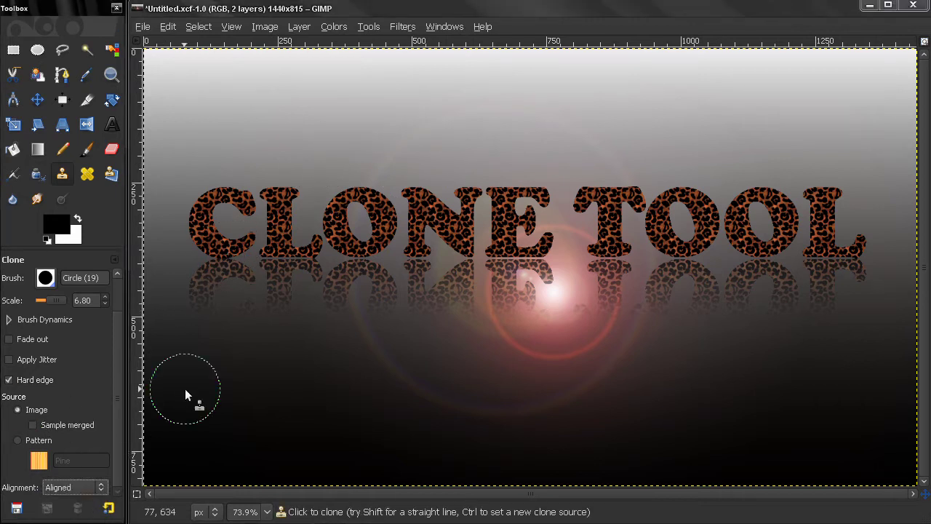
{"action": "left_click", "coordinate": [233, 265], "text": "ctrl"}
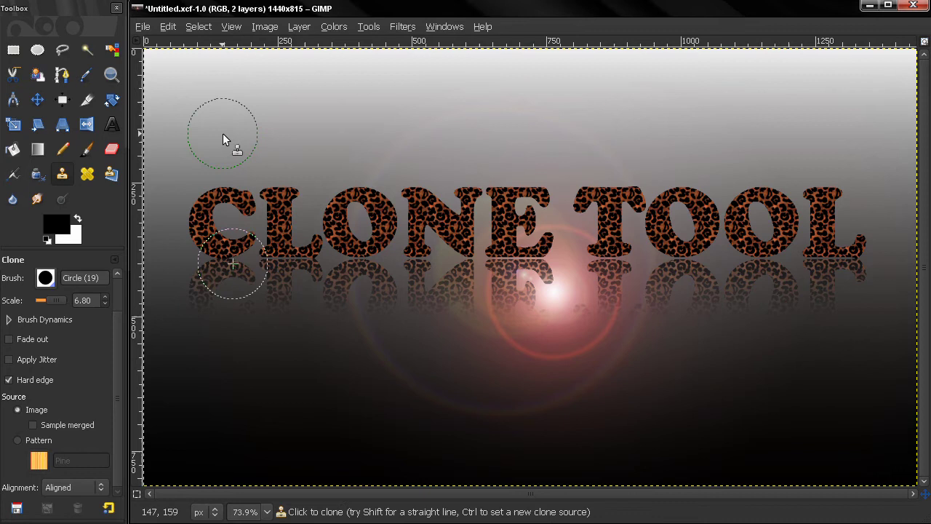
{"action": "left_click", "coordinate": [231, 133]}
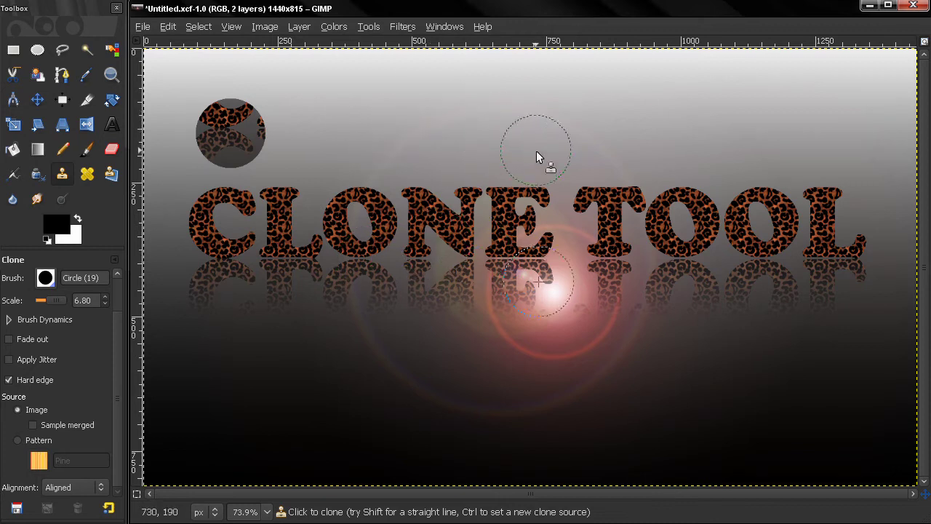
{"action": "left_click", "coordinate": [381, 146]}
{"action": "left_click", "coordinate": [586, 120]}
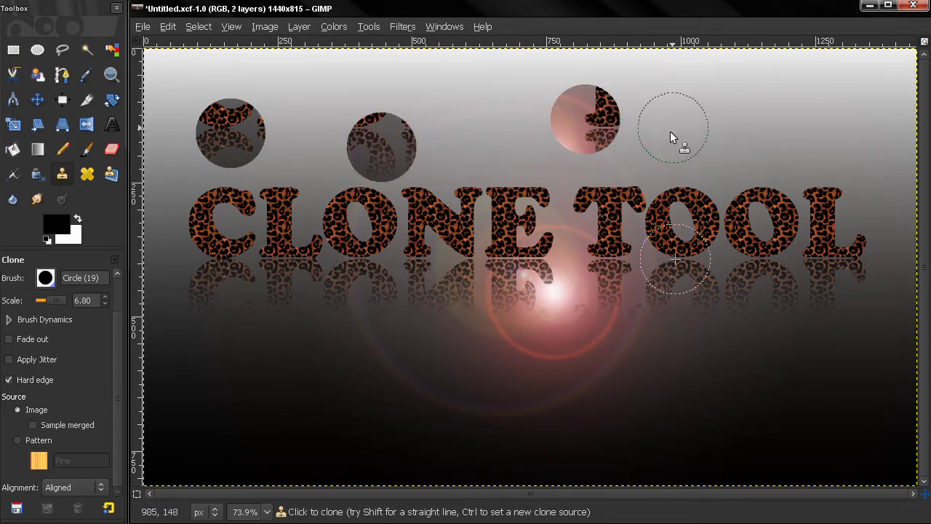
{"action": "key", "text": "ctrl+z"}
{"action": "key", "text": "ctrl+z"}
{"action": "key", "text": "ctrl+z"}
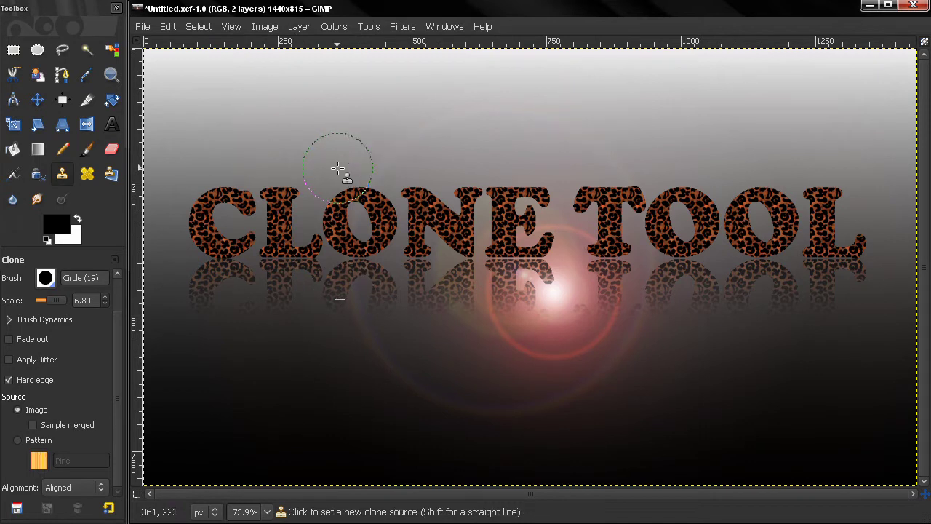
{"action": "left_click", "coordinate": [81, 492]}
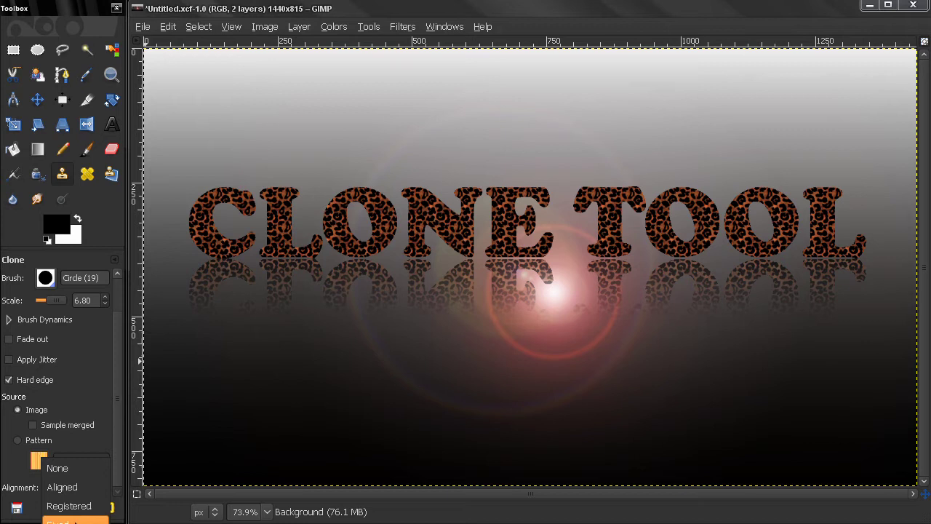
{"action": "left_click", "coordinate": [73, 520]}
{"action": "left_click", "coordinate": [252, 292], "text": "ctrl"}
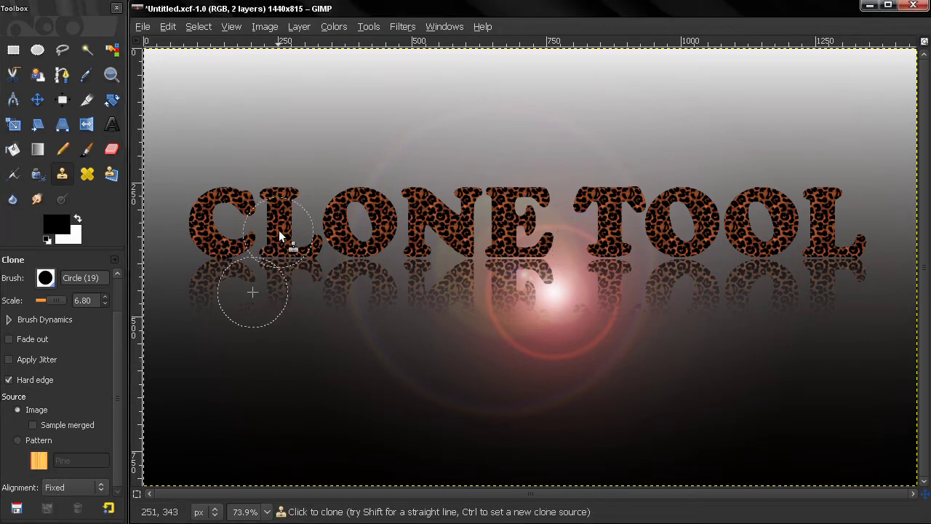
{"action": "left_click_drag", "start_coordinate": [316, 114], "coordinate": [410, 116]}
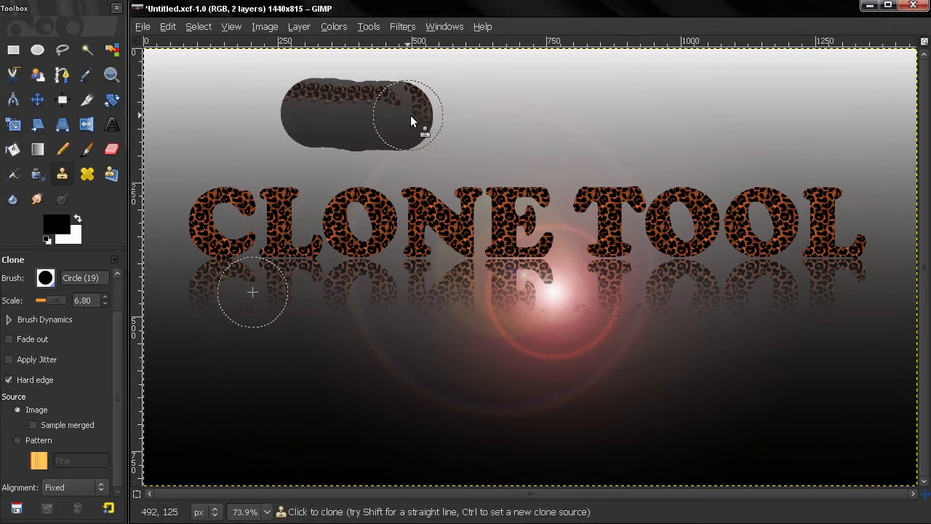
{"action": "left_click", "coordinate": [488, 96]}
{"action": "mouse_move", "coordinate": [540, 128]}
{"action": "left_mouse_down"}
{"action": "mouse_move", "coordinate": [629, 141]}
{"action": "mouse_move", "coordinate": [651, 97]}
{"action": "left_mouse_up"}
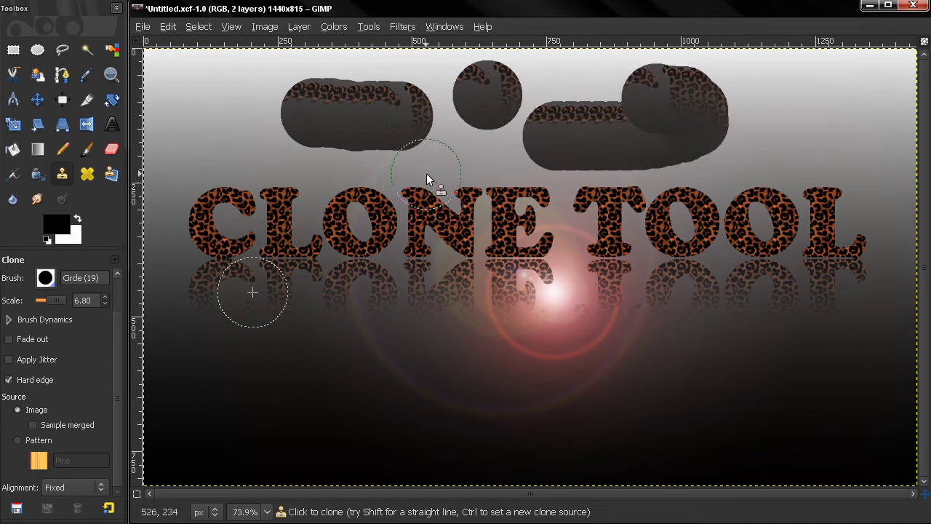
{"action": "left_click", "coordinate": [200, 96]}
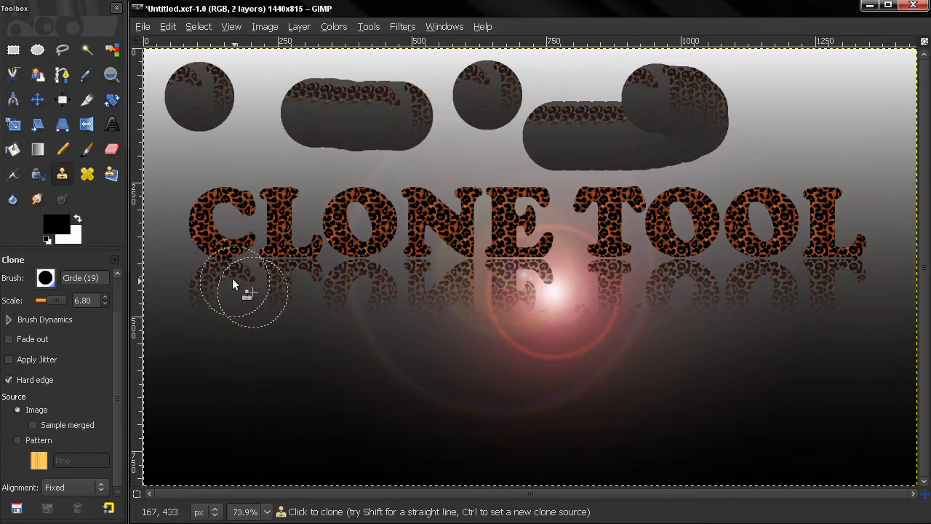
{"action": "key", "text": "ctrl"}
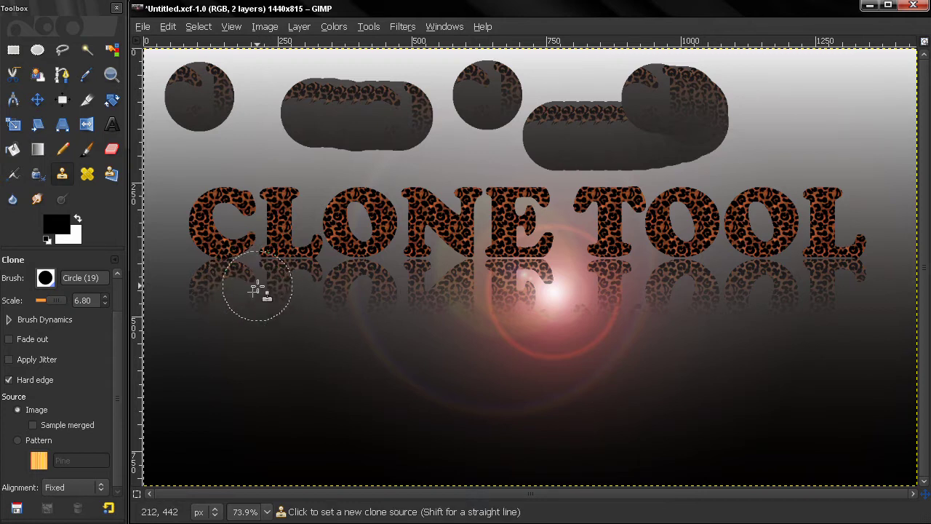
{"action": "key", "text": "ctrl+z"}
{"action": "key", "text": "ctrl+z"}
{"action": "key", "text": "ctrl+z"}
{"action": "key", "text": "ctrl+z"}
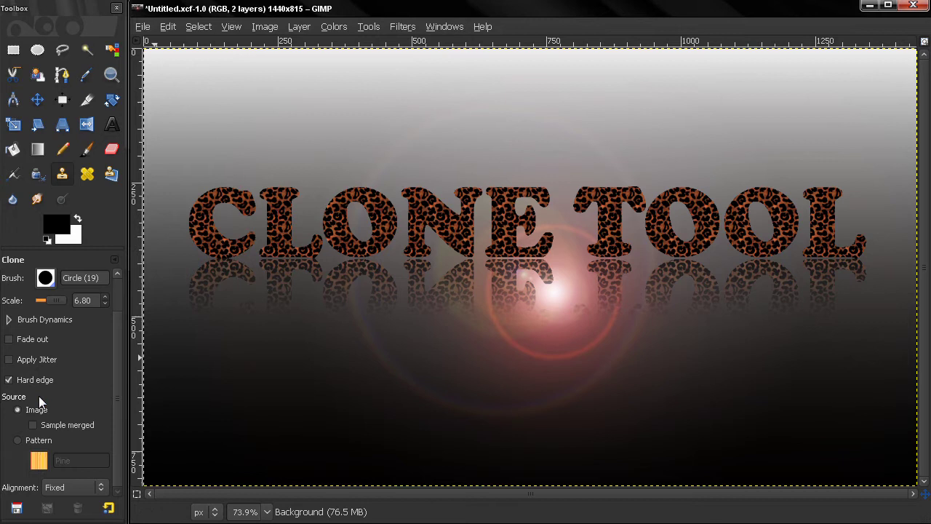
- Reopen the Layers, Channels, Paths dock and set clone alignment to Registered
{"action": "left_click", "coordinate": [441, 26]}
{"action": "mouse_move", "coordinate": [502, 45]}
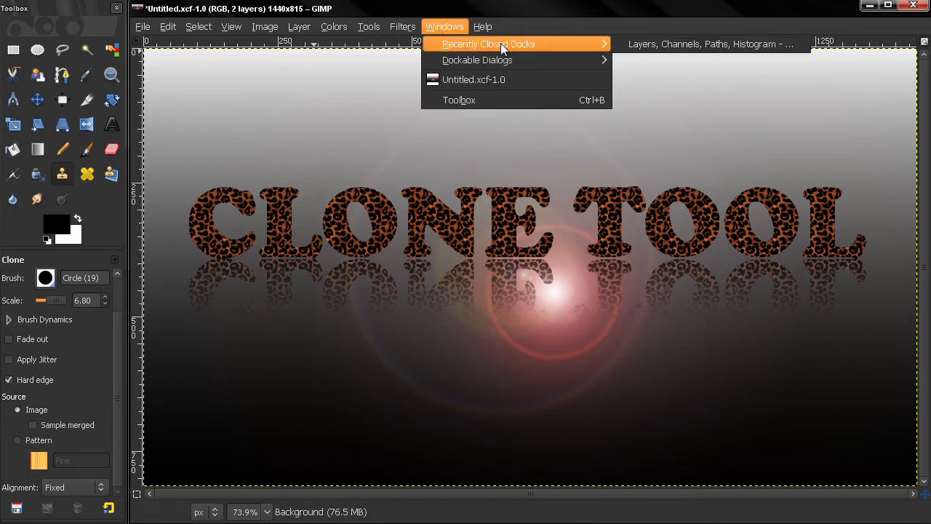
{"action": "left_click", "coordinate": [639, 47]}
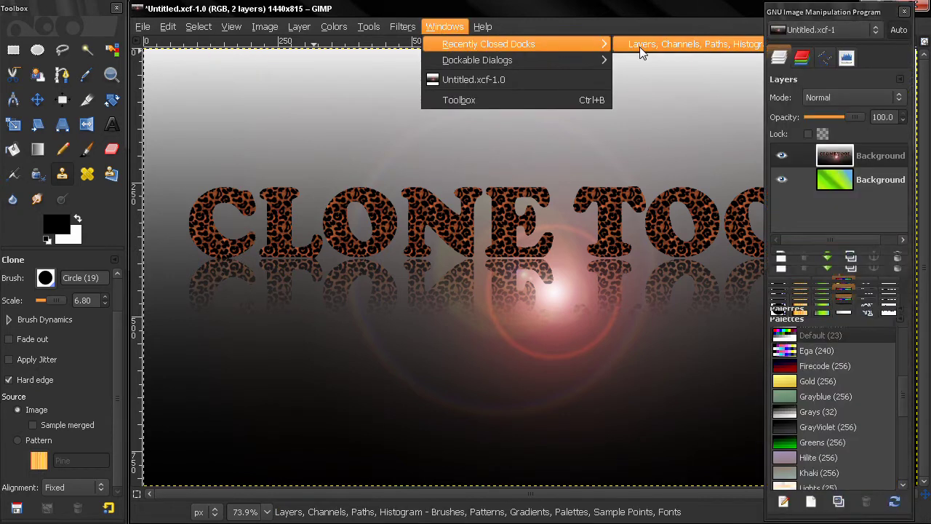
{"action": "left_click", "coordinate": [77, 487]}
{"action": "left_click", "coordinate": [78, 470]}
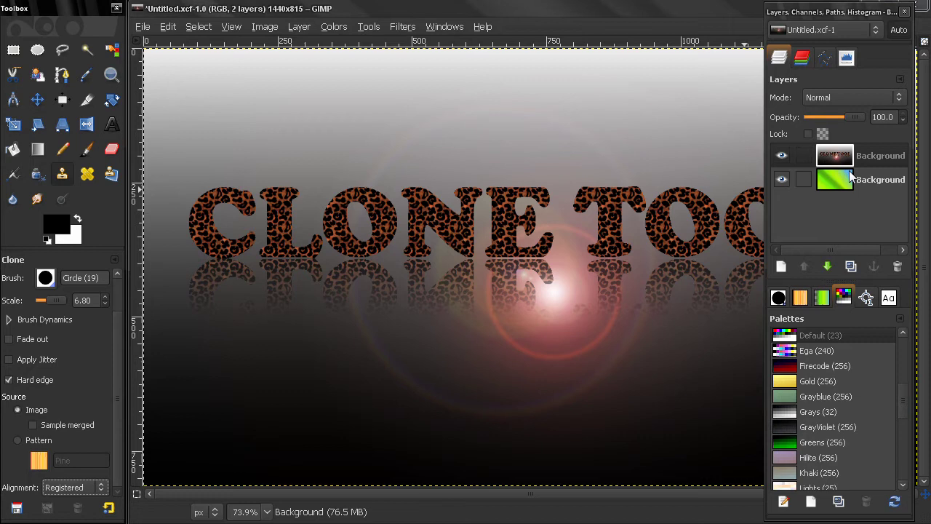
- Test-clone the green gradient layer over the text, then undo the stroke
{"action": "left_click", "coordinate": [866, 182]}
{"action": "left_click", "coordinate": [789, 159]}
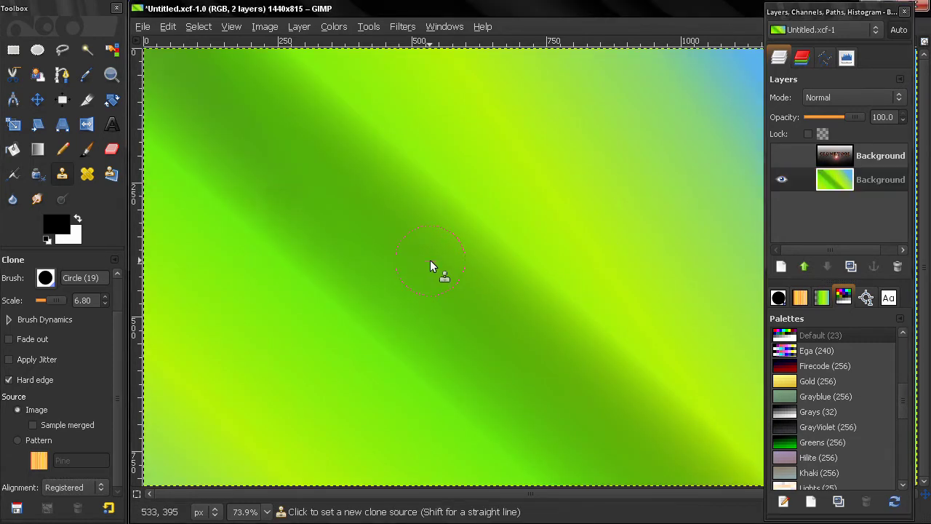
{"action": "left_click", "coordinate": [879, 152]}
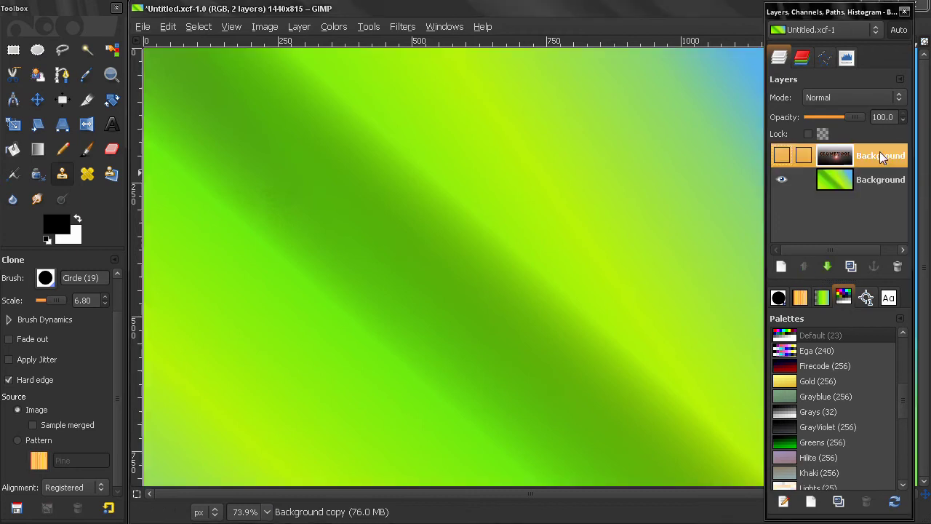
{"action": "left_click", "coordinate": [782, 155]}
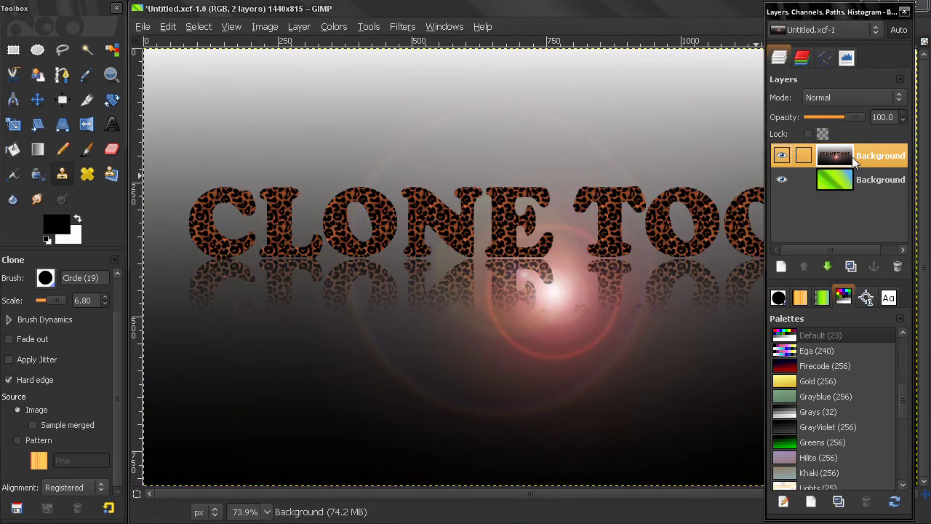
{"action": "mouse_move", "coordinate": [379, 223]}
{"action": "left_mouse_down"}
{"action": "mouse_move", "coordinate": [337, 259]}
{"action": "mouse_move", "coordinate": [347, 274]}
{"action": "mouse_move", "coordinate": [445, 248]}
{"action": "mouse_move", "coordinate": [421, 302]}
{"action": "mouse_move", "coordinate": [372, 311]}
{"action": "mouse_move", "coordinate": [289, 286]}
{"action": "mouse_move", "coordinate": [247, 315]}
{"action": "mouse_move", "coordinate": [297, 346]}
{"action": "mouse_move", "coordinate": [420, 339]}
{"action": "mouse_move", "coordinate": [410, 372]}
{"action": "mouse_move", "coordinate": [296, 387]}
{"action": "mouse_move", "coordinate": [207, 385]}
{"action": "mouse_move", "coordinate": [257, 419]}
{"action": "mouse_move", "coordinate": [391, 412]}
{"action": "mouse_move", "coordinate": [396, 430]}
{"action": "mouse_move", "coordinate": [228, 440]}
{"action": "mouse_move", "coordinate": [188, 460]}
{"action": "mouse_move", "coordinate": [385, 469]}
{"action": "mouse_move", "coordinate": [448, 387]}
{"action": "mouse_move", "coordinate": [466, 237]}
{"action": "mouse_move", "coordinate": [422, 211]}
{"action": "mouse_move", "coordinate": [393, 209]}
{"action": "mouse_move", "coordinate": [247, 313]}
{"action": "mouse_move", "coordinate": [173, 466]}
{"action": "mouse_move", "coordinate": [147, 456]}
{"action": "mouse_move", "coordinate": [172, 343]}
{"action": "mouse_move", "coordinate": [309, 214]}
{"action": "mouse_move", "coordinate": [299, 191]}
{"action": "mouse_move", "coordinate": [238, 208]}
{"action": "mouse_move", "coordinate": [155, 284]}
{"action": "mouse_move", "coordinate": [158, 191]}
{"action": "mouse_move", "coordinate": [243, 160]}
{"action": "mouse_move", "coordinate": [426, 177]}
{"action": "left_mouse_up"}
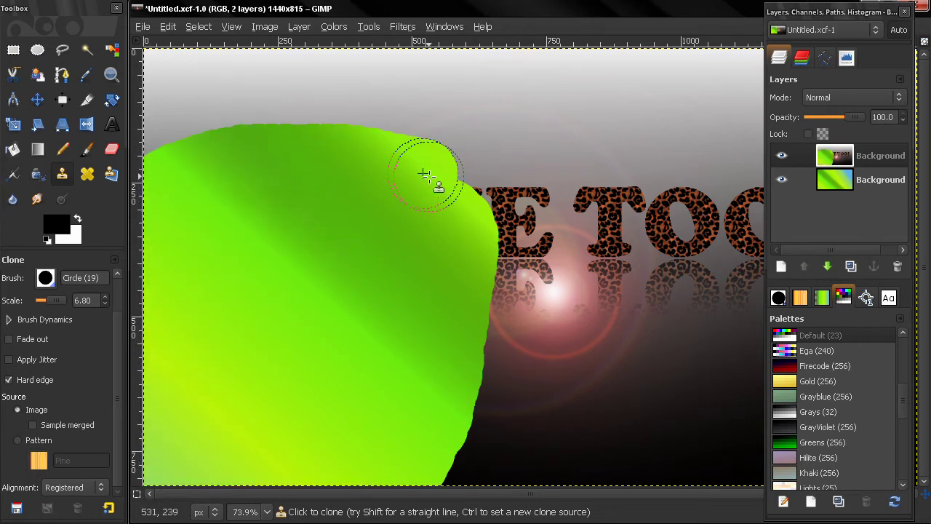
{"action": "key", "text": "ctrl+z"}
{"action": "left_click", "coordinate": [869, 157]}
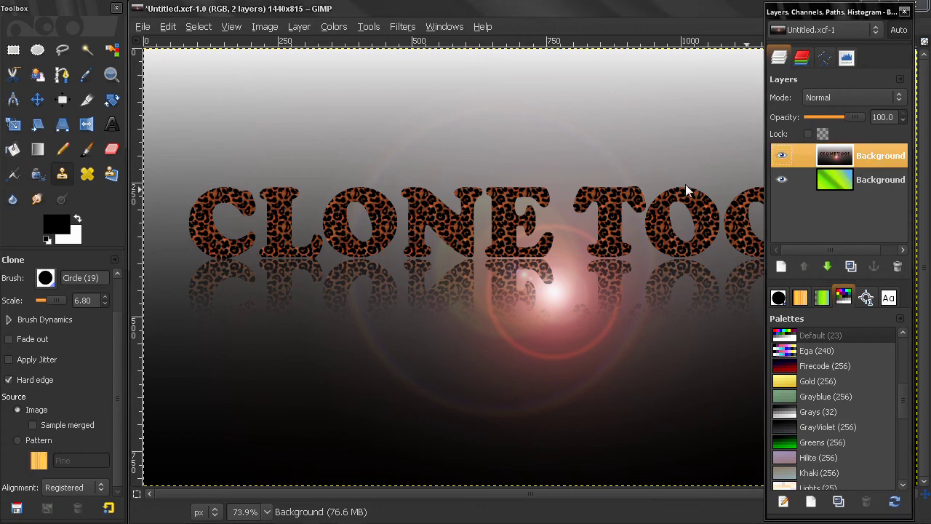
- Clone the CLONE TOOL text onto the green gradient layer as a wide band, with the top layer hidden
{"action": "left_click", "coordinate": [230, 216], "text": "ctrl"}
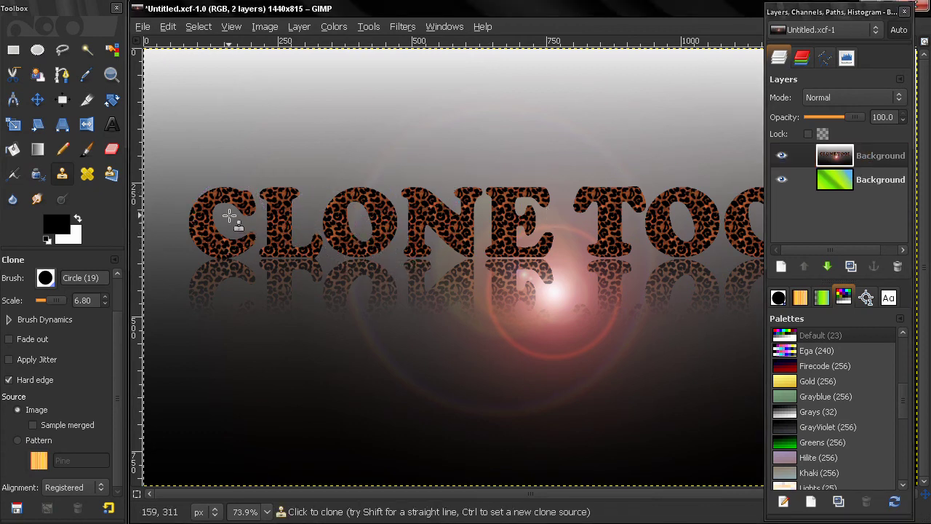
{"action": "left_click", "coordinate": [866, 182]}
{"action": "left_click", "coordinate": [781, 154]}
{"action": "left_click", "coordinate": [463, 230]}
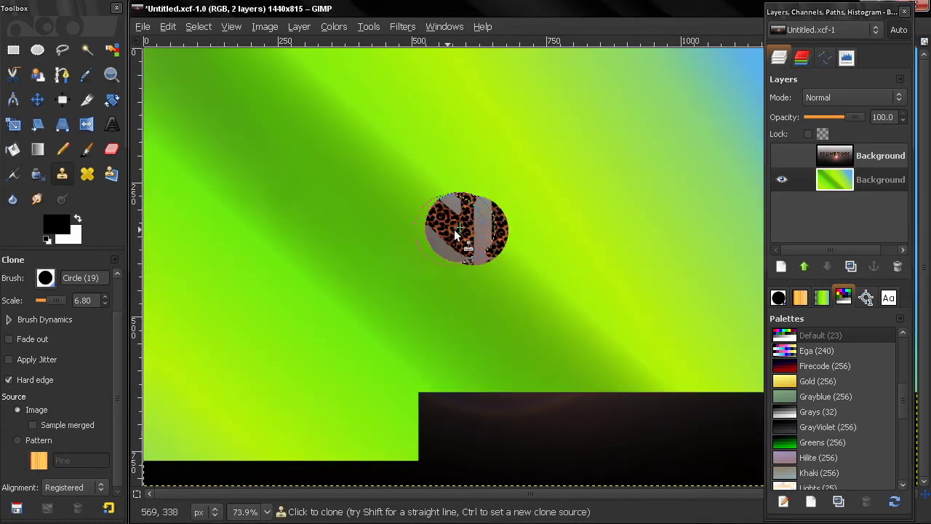
{"action": "mouse_move", "coordinate": [456, 233]}
{"action": "left_mouse_down"}
{"action": "mouse_move", "coordinate": [299, 194]}
{"action": "mouse_move", "coordinate": [607, 192]}
{"action": "mouse_move", "coordinate": [437, 273]}
{"action": "mouse_move", "coordinate": [240, 211]}
{"action": "mouse_move", "coordinate": [604, 190]}
{"action": "mouse_move", "coordinate": [753, 266]}
{"action": "mouse_move", "coordinate": [555, 277]}
{"action": "mouse_move", "coordinate": [173, 233]}
{"action": "mouse_move", "coordinate": [348, 189]}
{"action": "mouse_move", "coordinate": [739, 164]}
{"action": "left_mouse_up"}
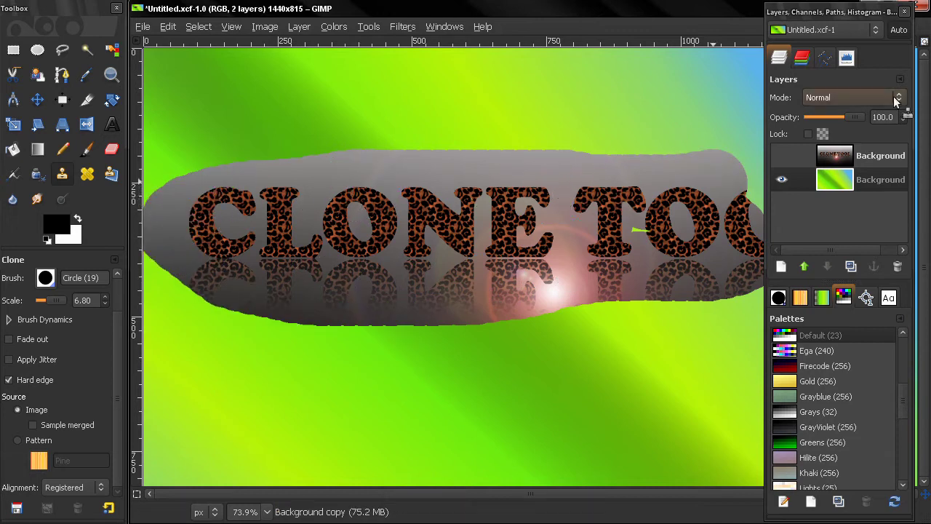
{"action": "left_click", "coordinate": [905, 12]}
{"action": "mouse_move", "coordinate": [770, 204]}
{"action": "left_mouse_down"}
{"action": "mouse_move", "coordinate": [761, 293]}
{"action": "mouse_move", "coordinate": [639, 314]}
{"action": "mouse_move", "coordinate": [411, 333]}
{"action": "mouse_move", "coordinate": [315, 327]}
{"action": "mouse_move", "coordinate": [230, 291]}
{"action": "left_mouse_up"}
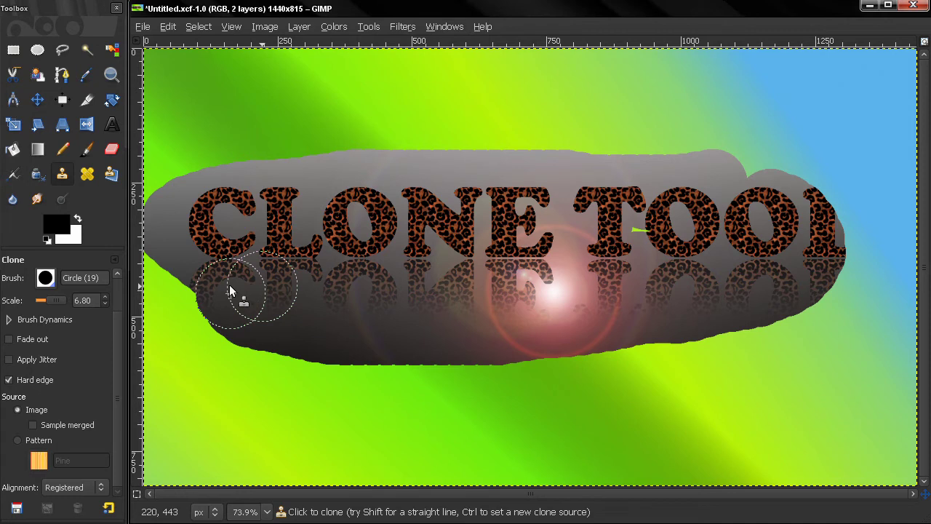
{"action": "left_click", "coordinate": [45, 277]}
- With the Circle Fuzzy brush and Hard edge off, feather the band's edges and extend it downward
{"action": "left_click", "coordinate": [55, 404]}
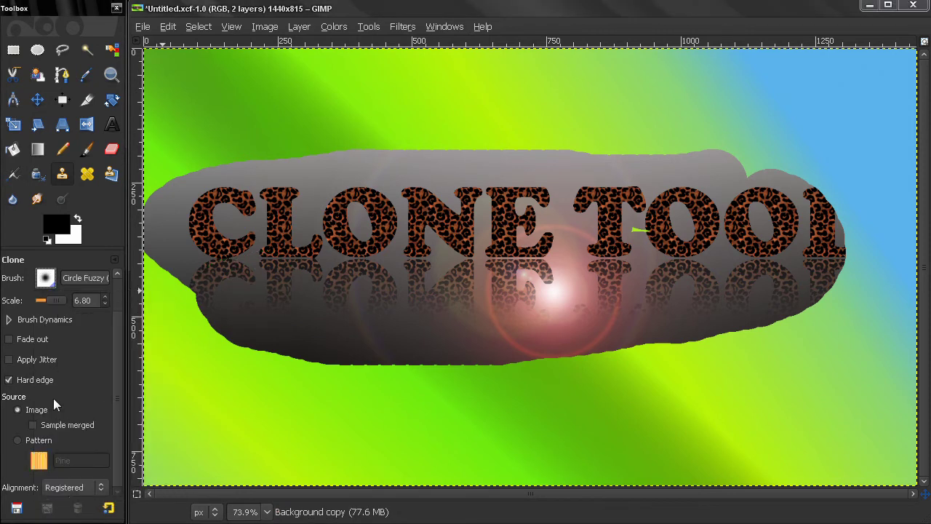
{"action": "mouse_move", "coordinate": [248, 355]}
{"action": "left_mouse_down"}
{"action": "mouse_move", "coordinate": [389, 350]}
{"action": "mouse_move", "coordinate": [502, 333]}
{"action": "mouse_move", "coordinate": [417, 362]}
{"action": "mouse_move", "coordinate": [238, 334]}
{"action": "mouse_move", "coordinate": [250, 373]}
{"action": "mouse_move", "coordinate": [335, 375]}
{"action": "mouse_move", "coordinate": [575, 340]}
{"action": "mouse_move", "coordinate": [442, 392]}
{"action": "mouse_move", "coordinate": [480, 379]}
{"action": "mouse_move", "coordinate": [339, 387]}
{"action": "mouse_move", "coordinate": [506, 370]}
{"action": "mouse_move", "coordinate": [363, 390]}
{"action": "mouse_move", "coordinate": [320, 390]}
{"action": "mouse_move", "coordinate": [371, 386]}
{"action": "mouse_move", "coordinate": [215, 368]}
{"action": "mouse_move", "coordinate": [269, 386]}
{"action": "mouse_move", "coordinate": [161, 281]}
{"action": "mouse_move", "coordinate": [207, 346]}
{"action": "mouse_move", "coordinate": [185, 276]}
{"action": "mouse_move", "coordinate": [158, 279]}
{"action": "mouse_move", "coordinate": [172, 164]}
{"action": "mouse_move", "coordinate": [157, 186]}
{"action": "mouse_move", "coordinate": [215, 163]}
{"action": "mouse_move", "coordinate": [499, 161]}
{"action": "mouse_move", "coordinate": [211, 181]}
{"action": "mouse_move", "coordinate": [156, 193]}
{"action": "mouse_move", "coordinate": [438, 164]}
{"action": "mouse_move", "coordinate": [708, 170]}
{"action": "mouse_move", "coordinate": [626, 156]}
{"action": "mouse_move", "coordinate": [505, 154]}
{"action": "mouse_move", "coordinate": [697, 165]}
{"action": "mouse_move", "coordinate": [785, 195]}
{"action": "left_mouse_up"}
{"action": "left_click", "coordinate": [9, 380]}
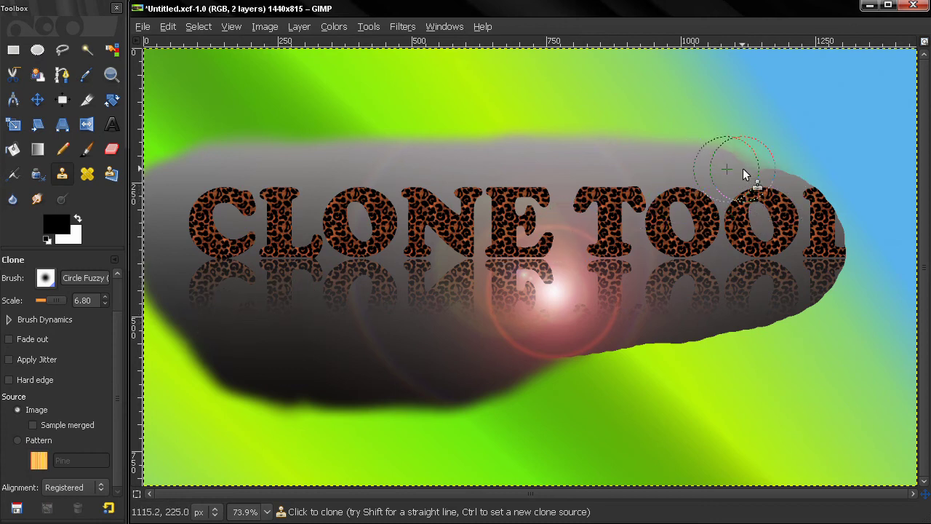
{"action": "left_click_drag", "start_coordinate": [117, 323], "coordinate": [116, 355]}
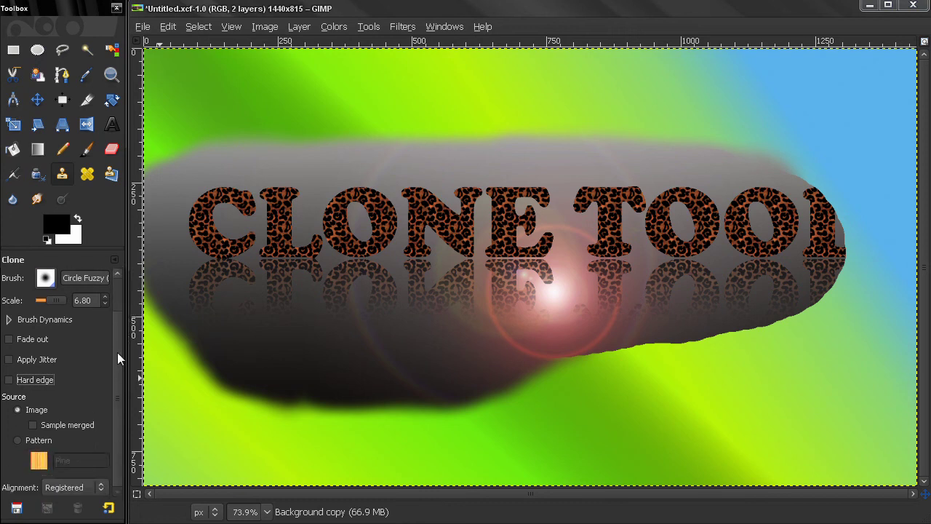